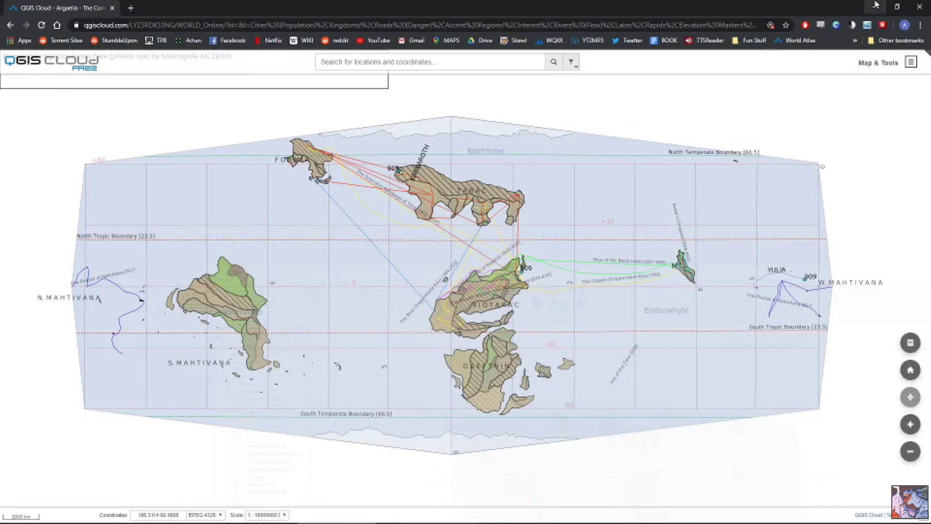
- Minimize QGIS to reveal the published Argaelia map in the QGIS Cloud web viewer
click(875, 5)
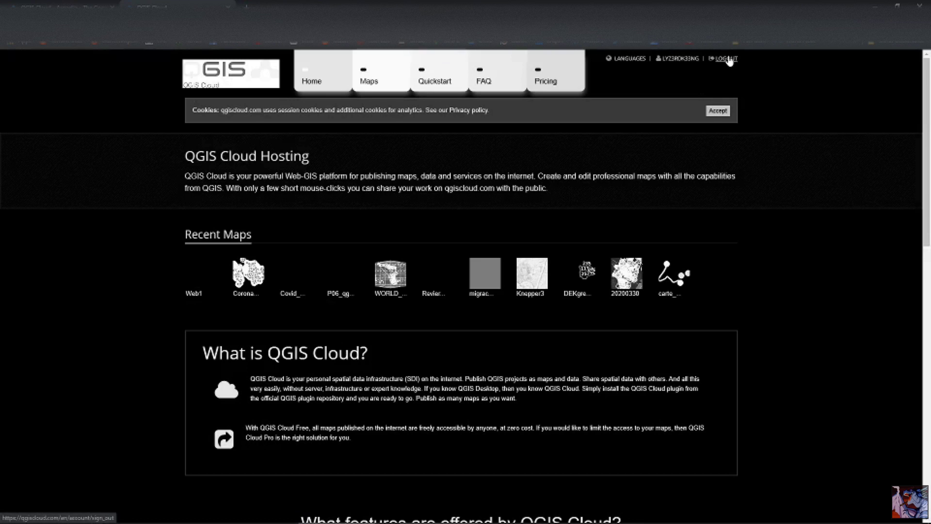
- Log out of QGIS Cloud, sign back in, and view the Free versus 65 Euro/month Pro plans
click(729, 62)
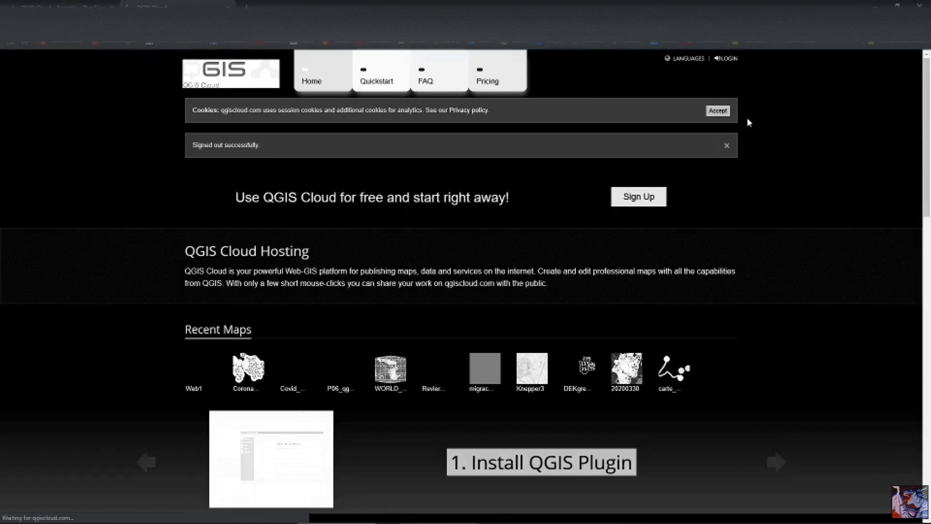
click(729, 58)
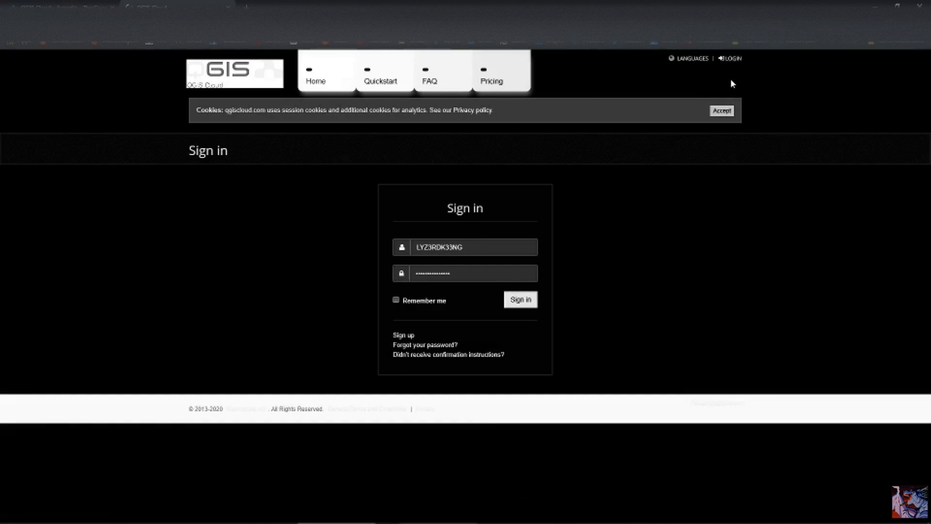
click(526, 309)
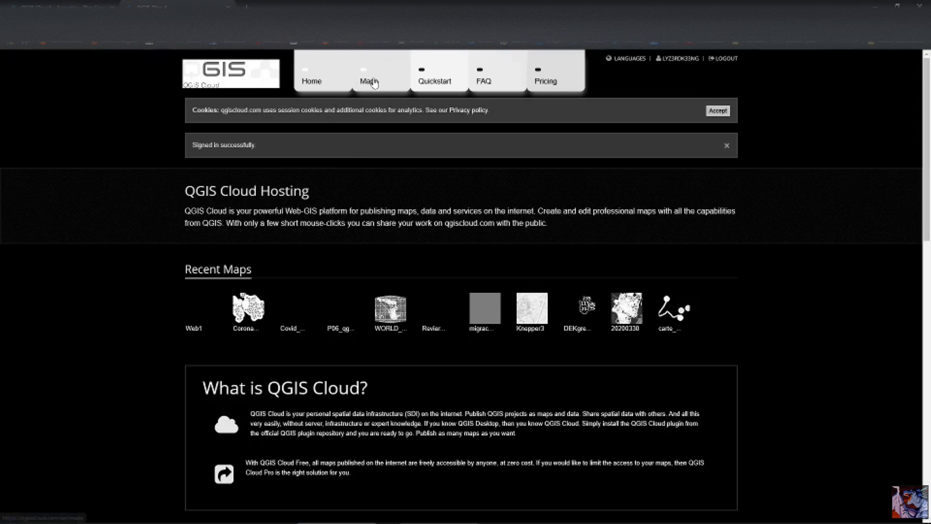
click(370, 78)
click(548, 81)
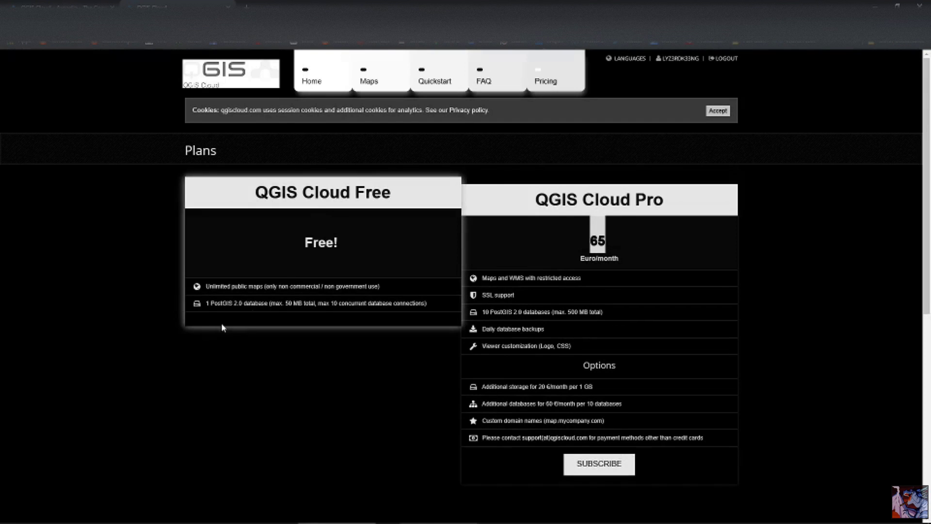
- Delete the WORLD_Online map from the QGIS Cloud Maps list and return to desktop QGIS
click(313, 78)
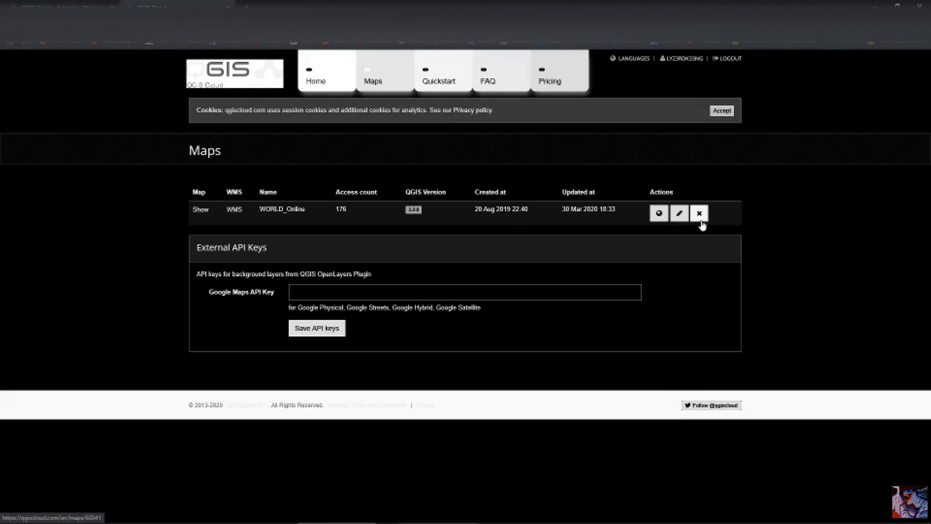
click(701, 221)
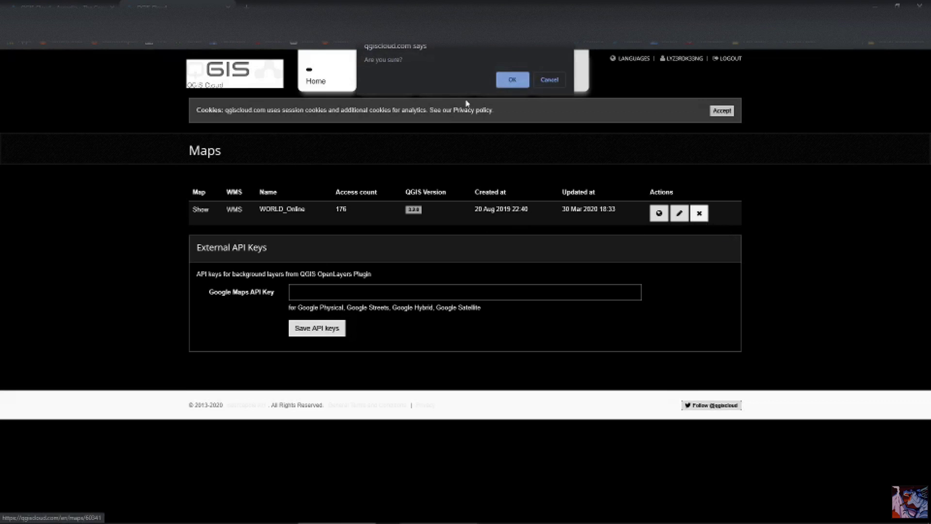
click(512, 81)
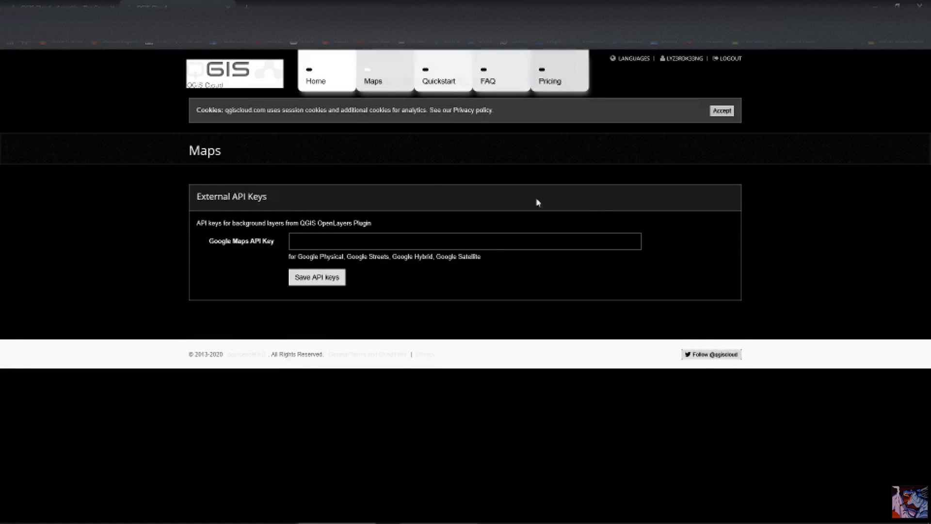
click(875, 6)
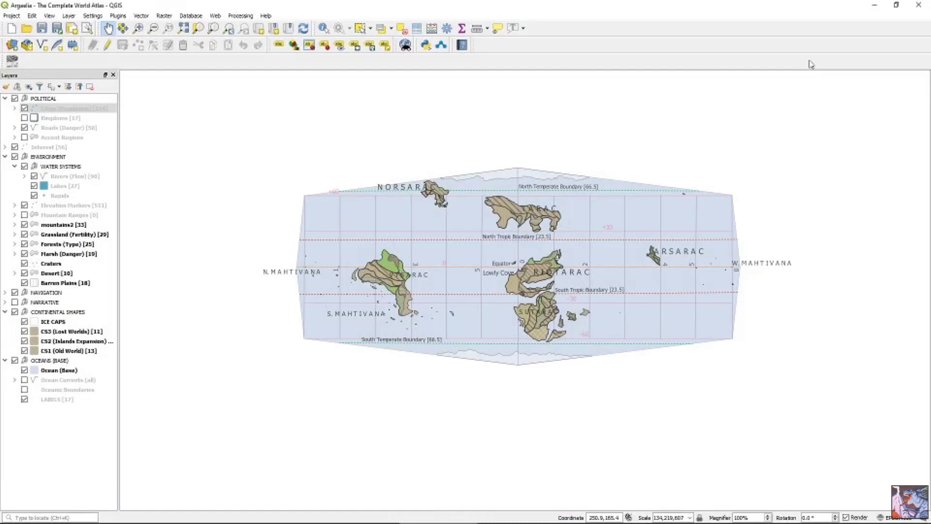
click(121, 17)
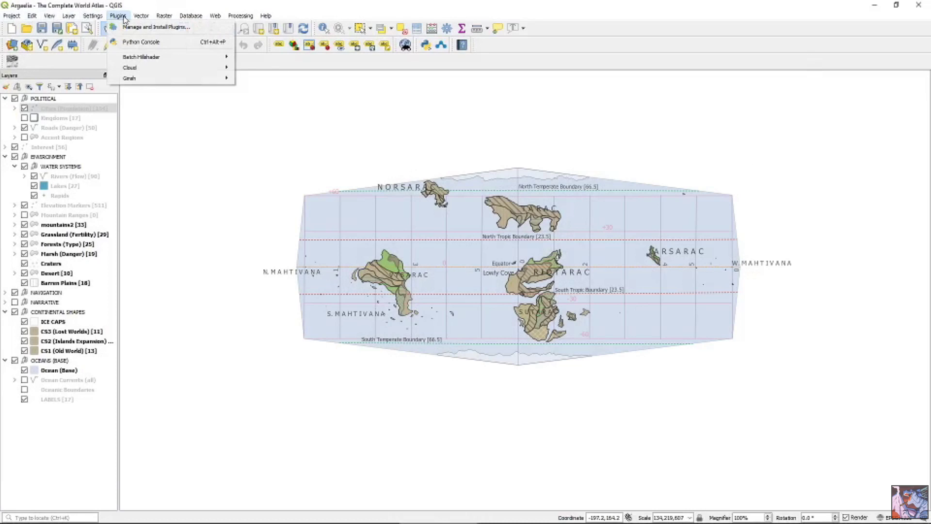
click(139, 28)
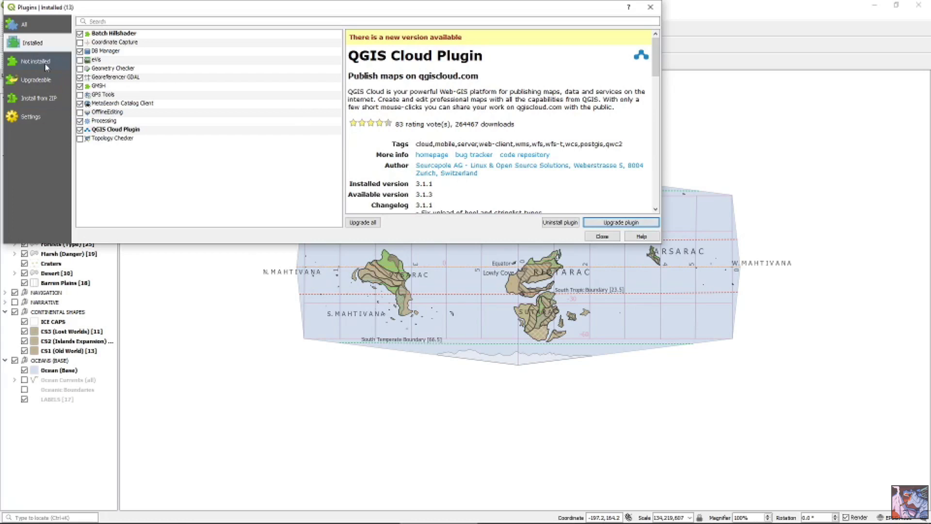
click(42, 27)
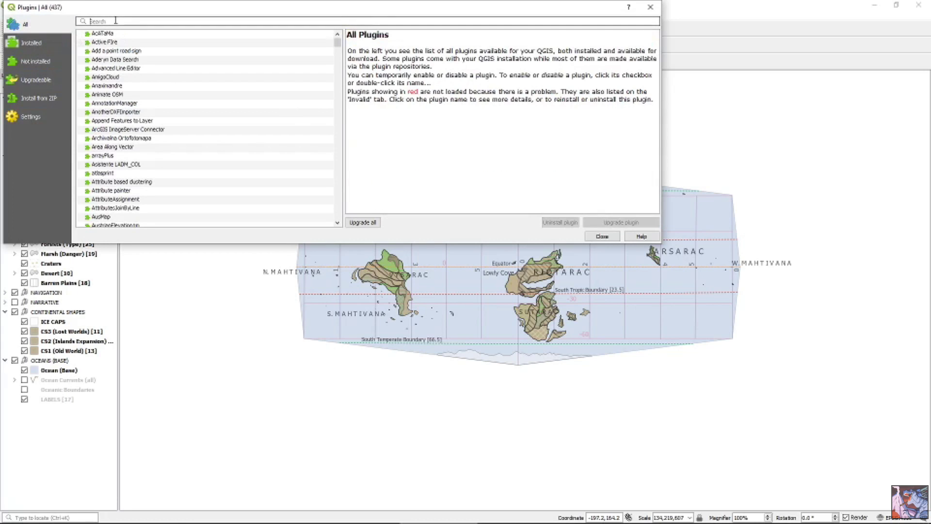
text(qgis cloud)
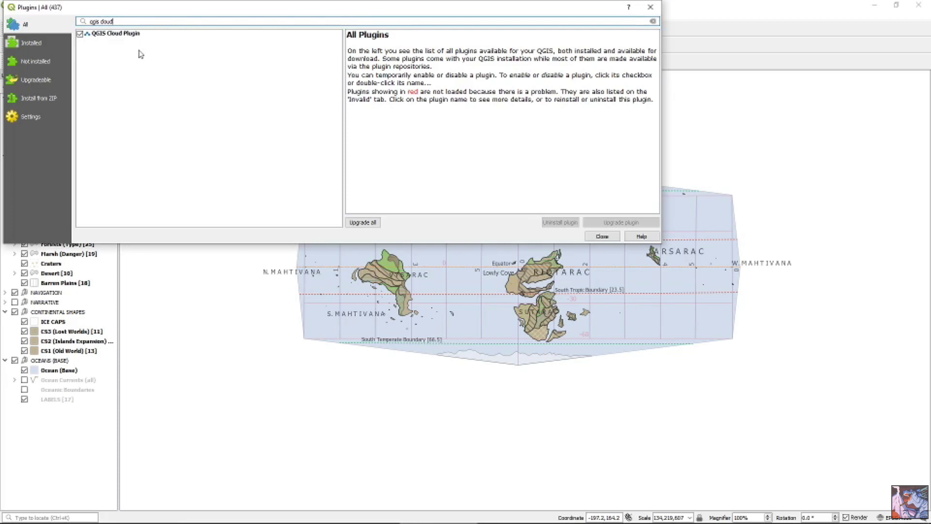
drag(402, 35, 344, 35)
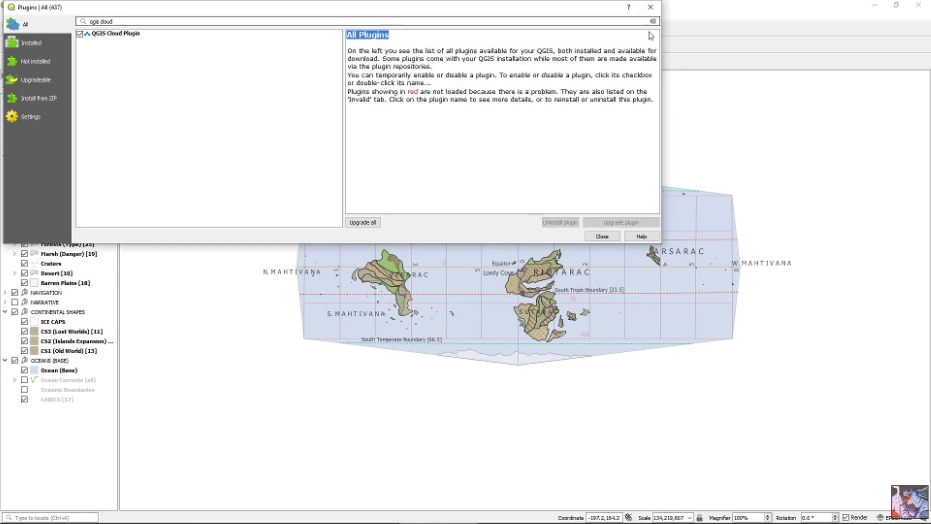
click(117, 34)
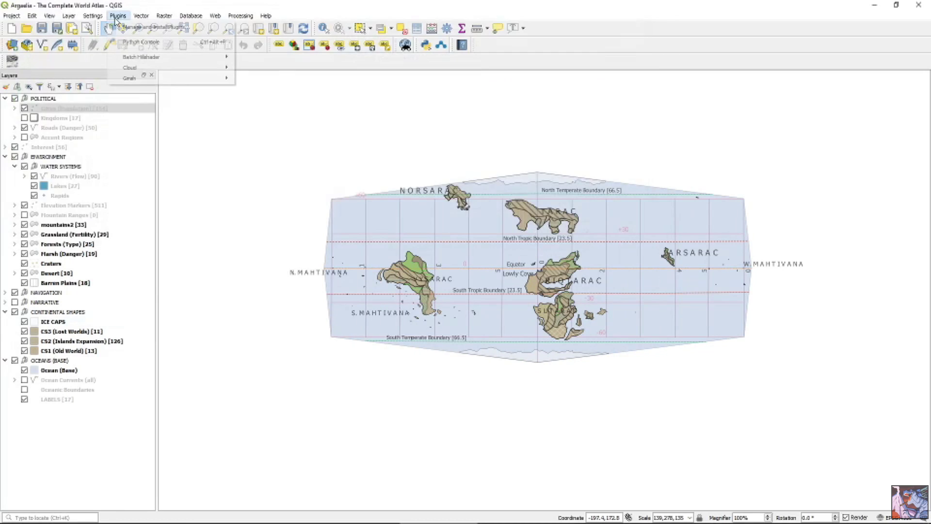
- Enable the QGIS Cloud Plugin from the installed plugins list in the plugin manager
click(141, 27)
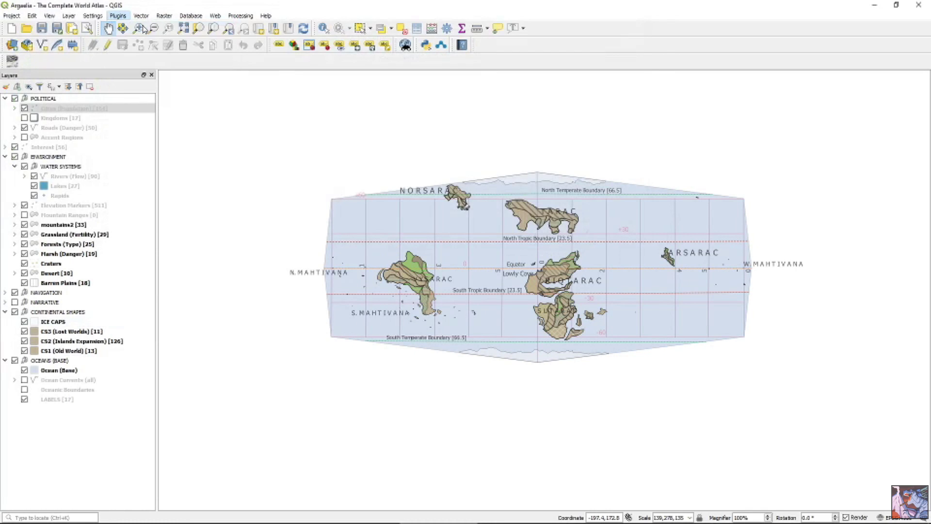
click(27, 43)
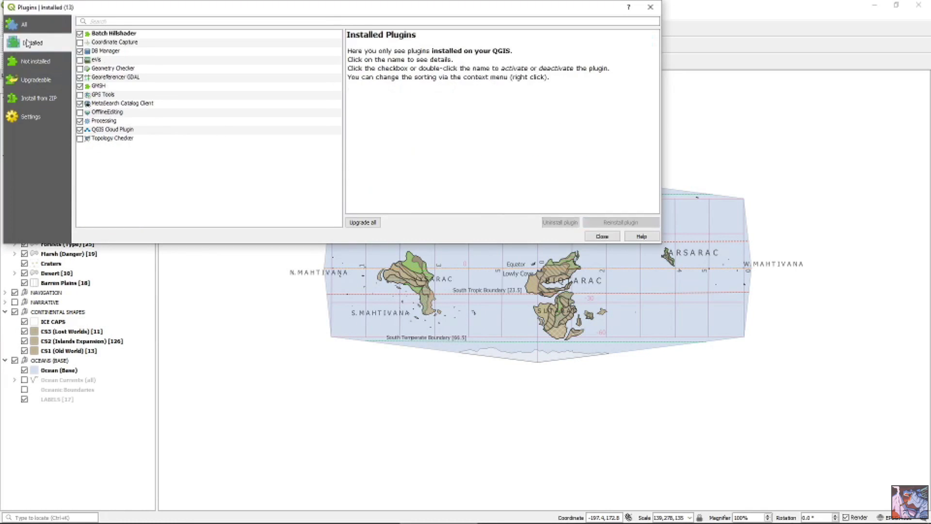
click(117, 129)
double_click(115, 129)
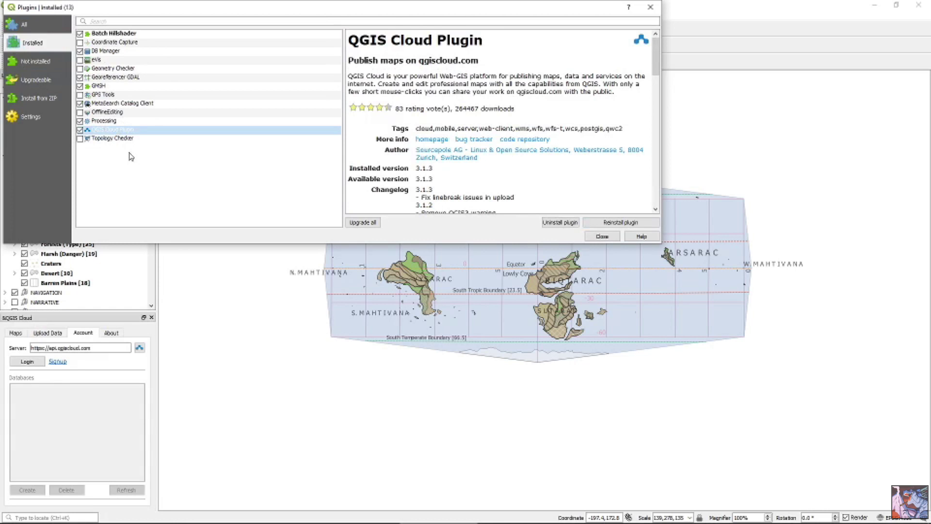
click(651, 7)
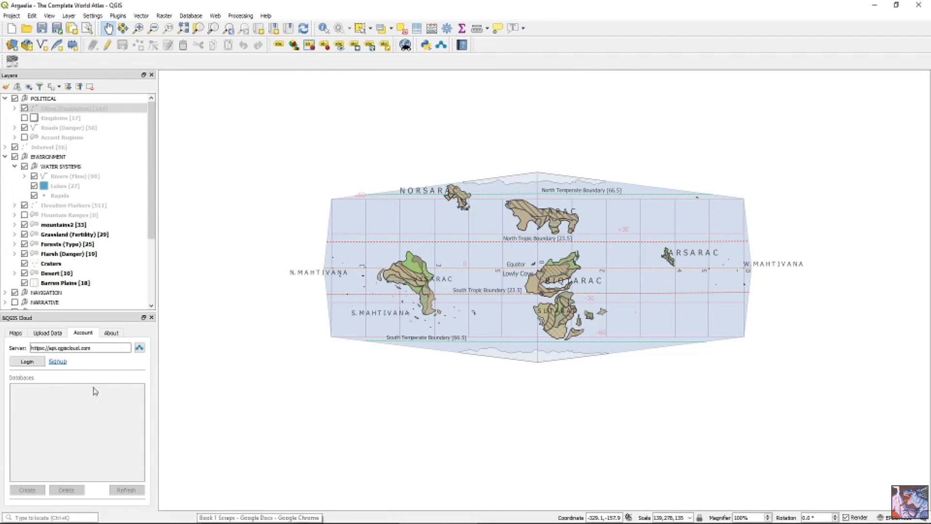
- Try logging in to QGIS Cloud with the account password, then reveal the saved qgiscloud.com password in Chrome
click(27, 361)
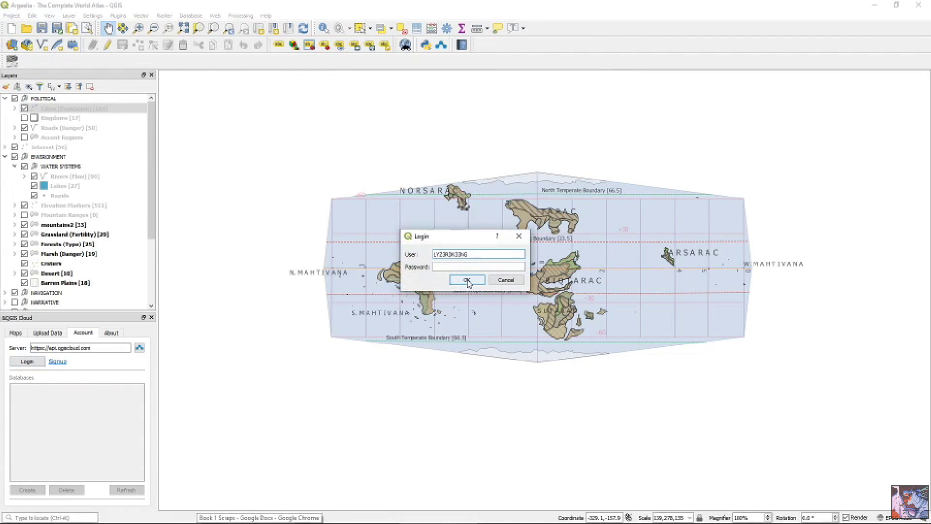
click(469, 268)
text(***)
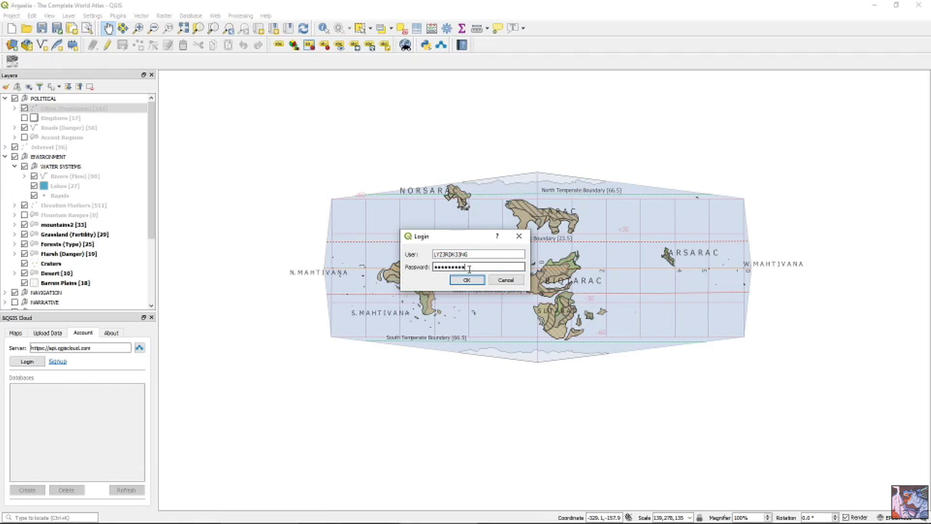
key(Return)
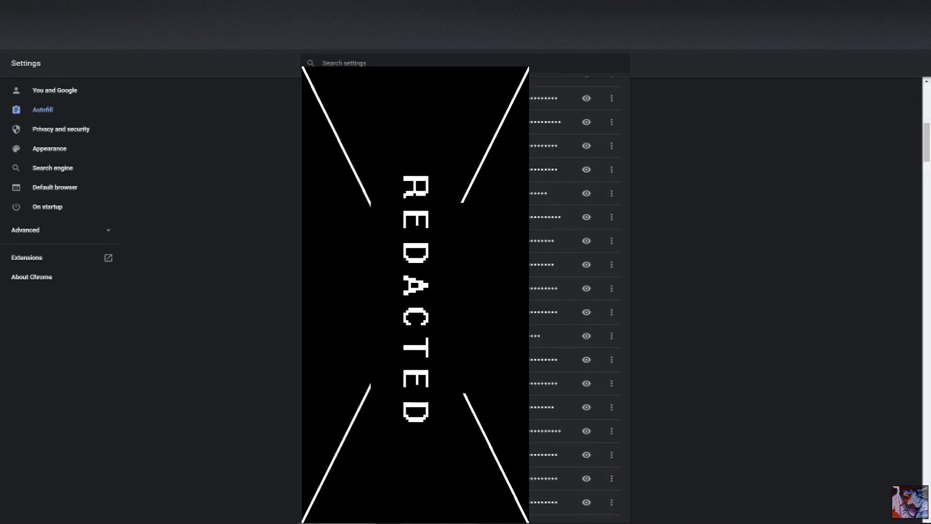
scroll(577, 291, down, 4)
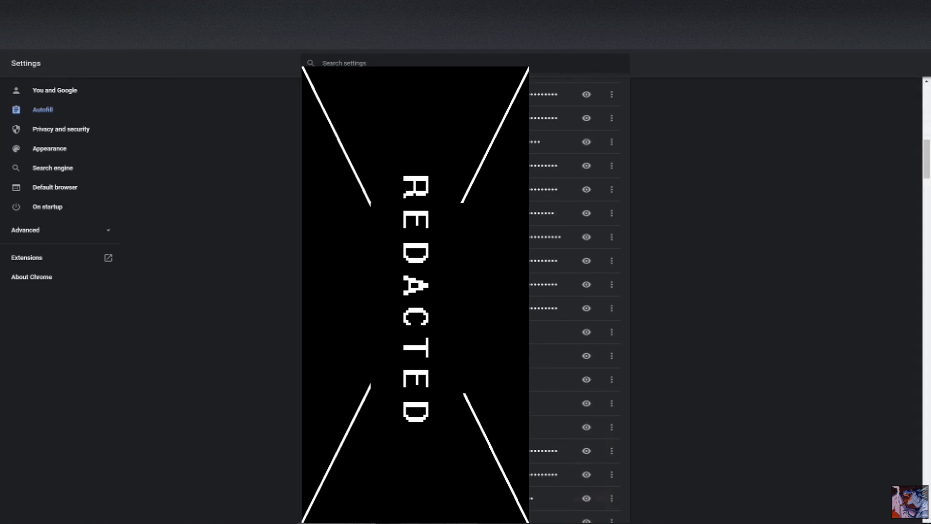
scroll(578, 300, down, 20)
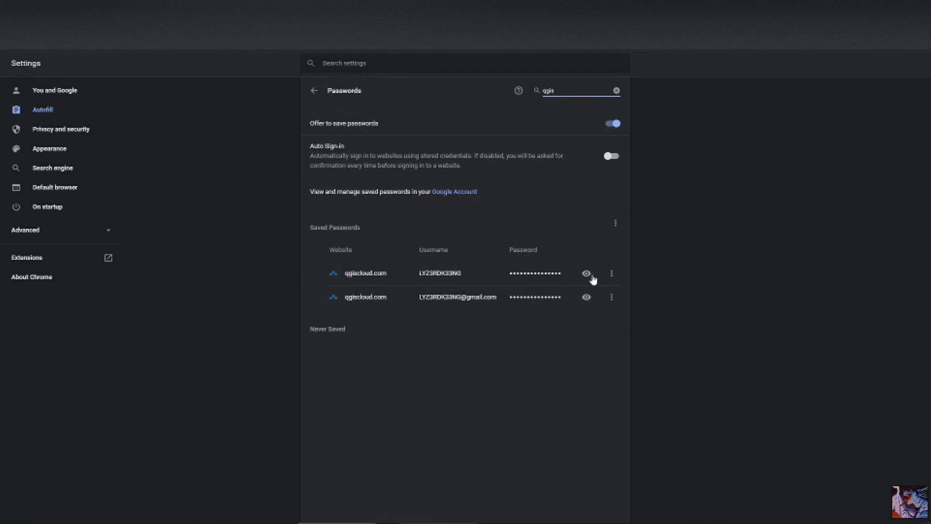
click(586, 274)
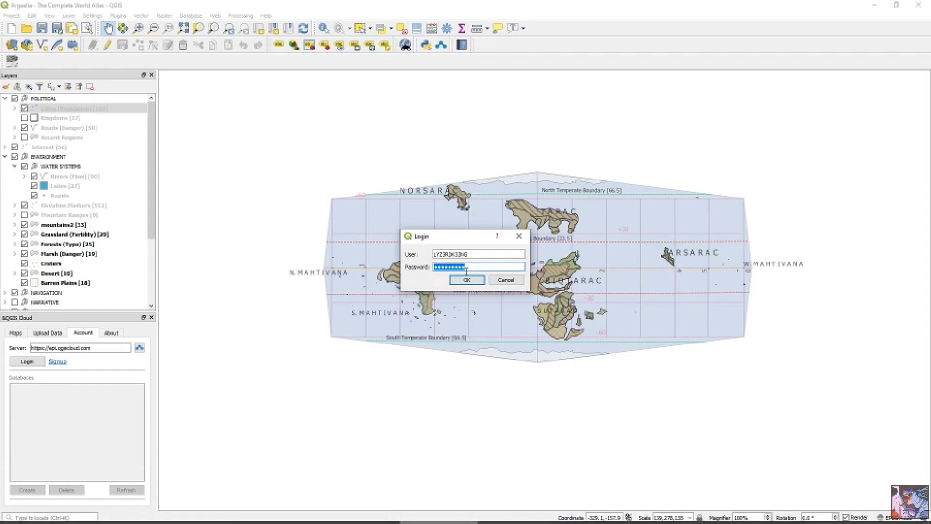
- Paste the saved password to log in to QGIS Cloud and select the account's database
key(ctrl+v)
click(476, 284)
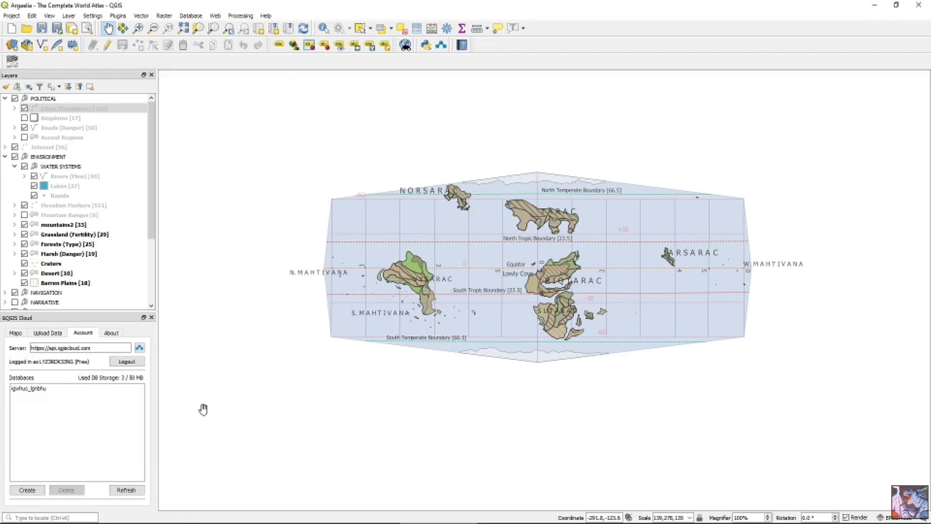
click(46, 391)
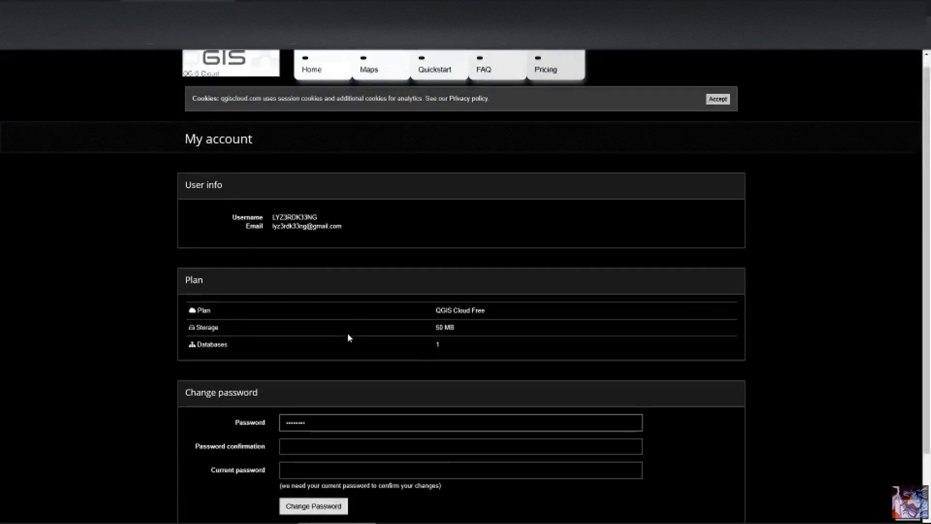
- Check the published maps list on qgiscloud.com, then switch back to QGIS
scroll(348, 333, up, 1)
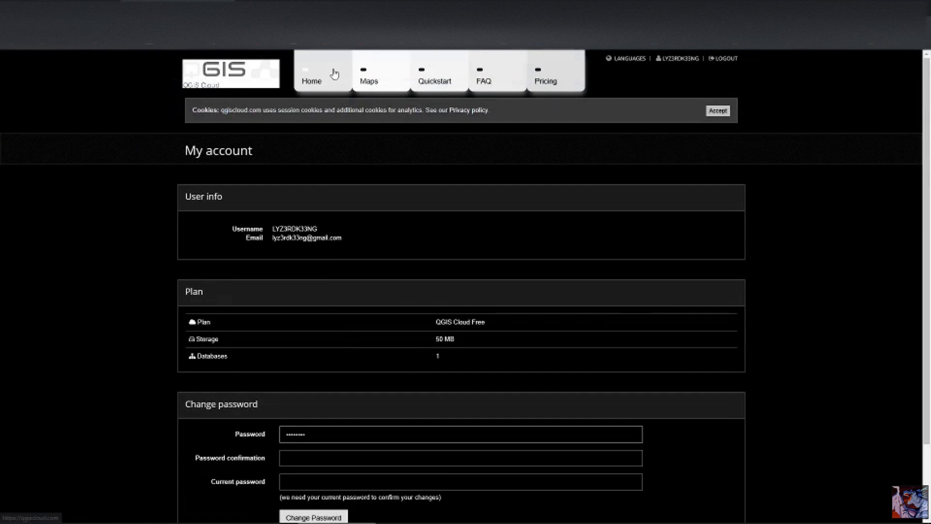
click(372, 83)
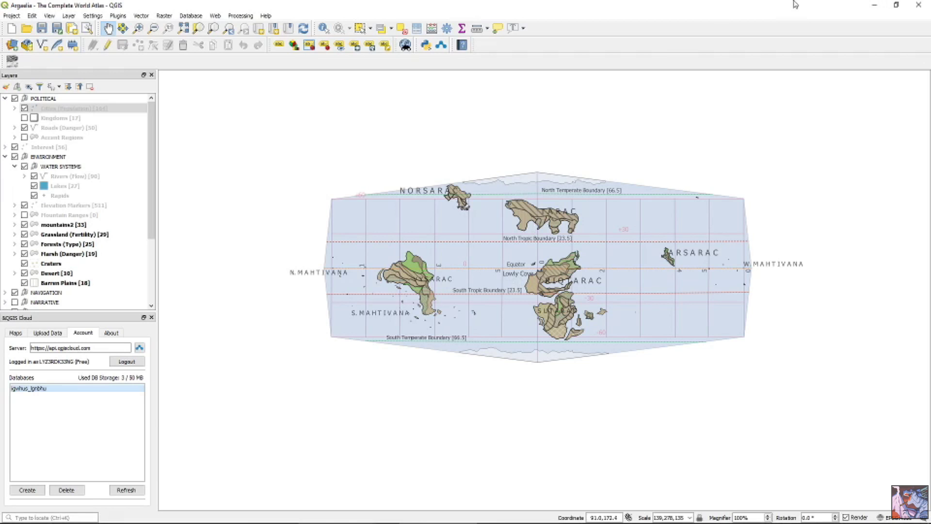
click(331, 518)
- Review the QGIS Cloud panel's Maps, Account and Upload Data pages and start uploading the project layers
click(331, 519)
click(16, 334)
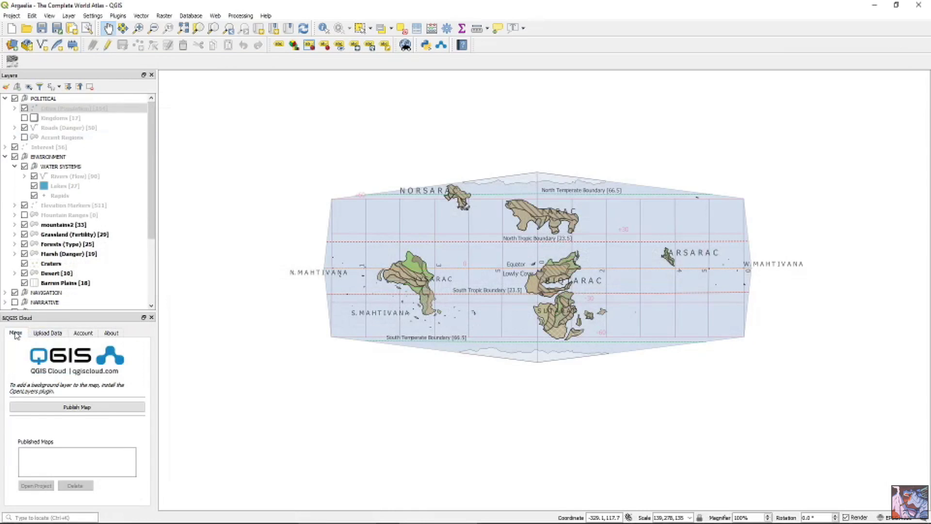
click(45, 333)
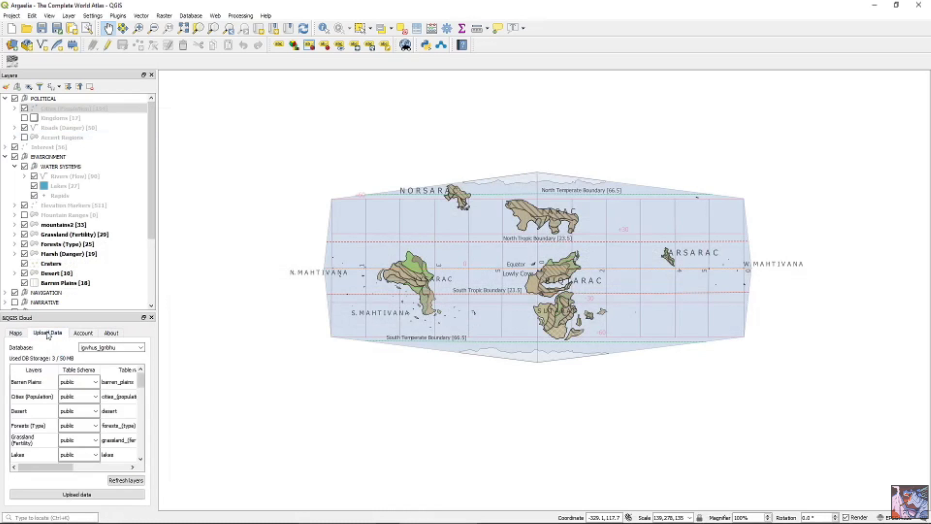
scroll(78, 233, down, 3)
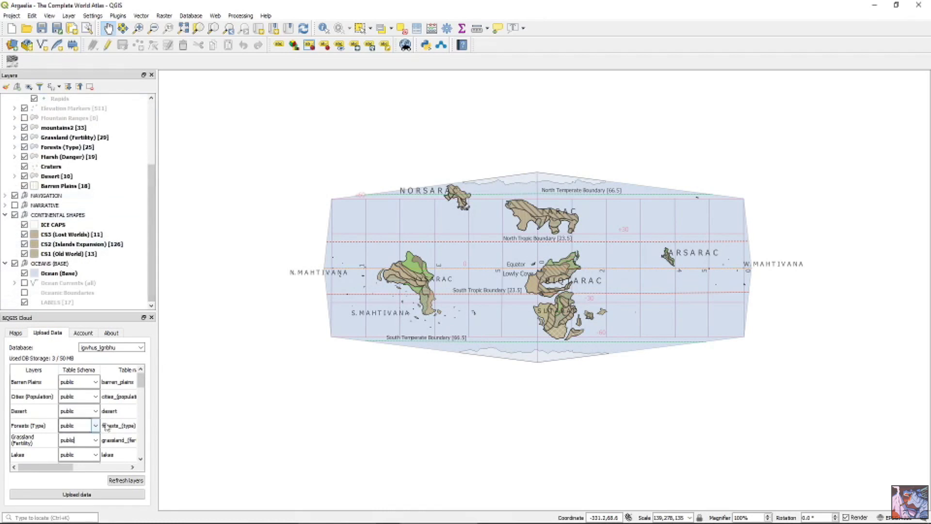
drag(142, 382, 148, 361)
click(81, 332)
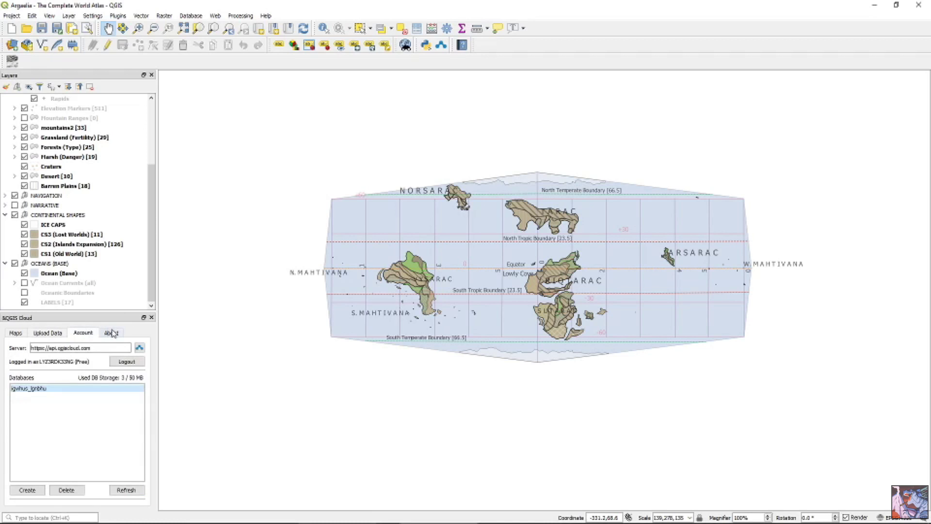
click(114, 333)
click(47, 333)
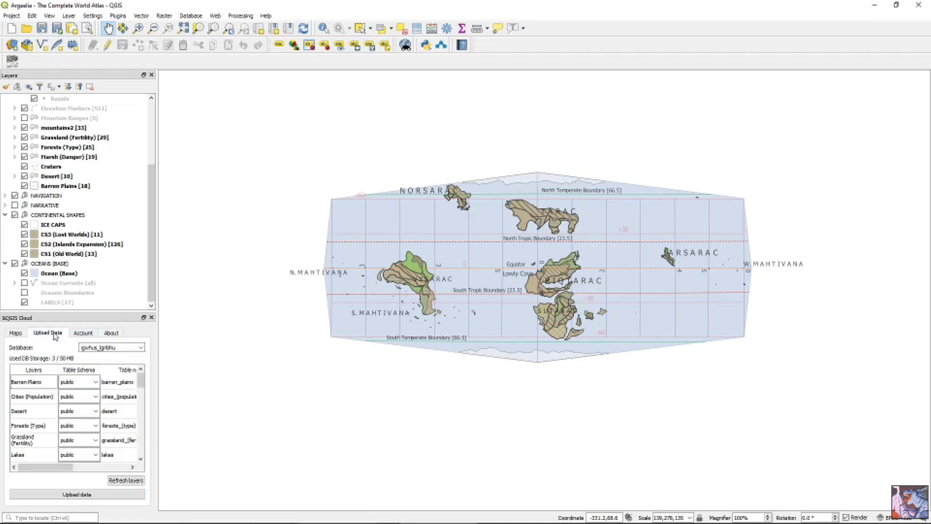
click(96, 494)
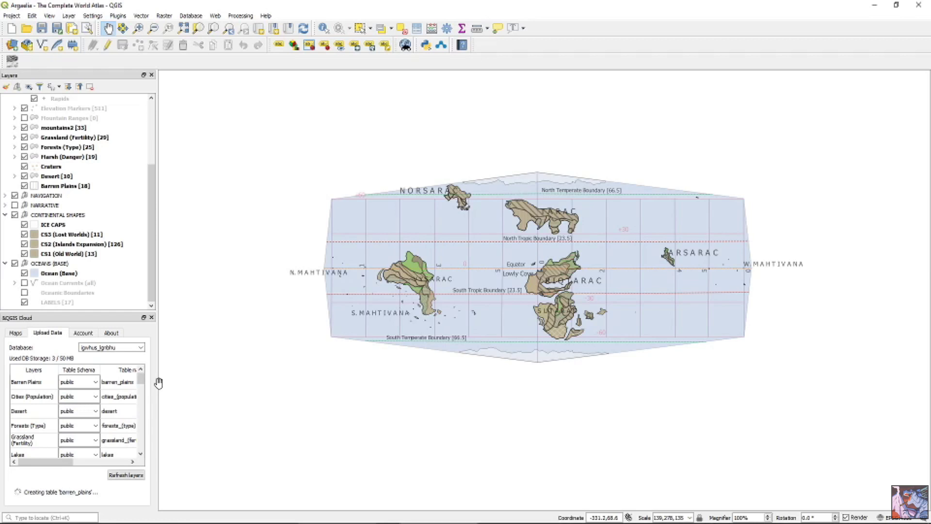
- Save the modified Argaelia project after the upload and publish the map to QGIS Cloud
scroll(674, 240, up, 1)
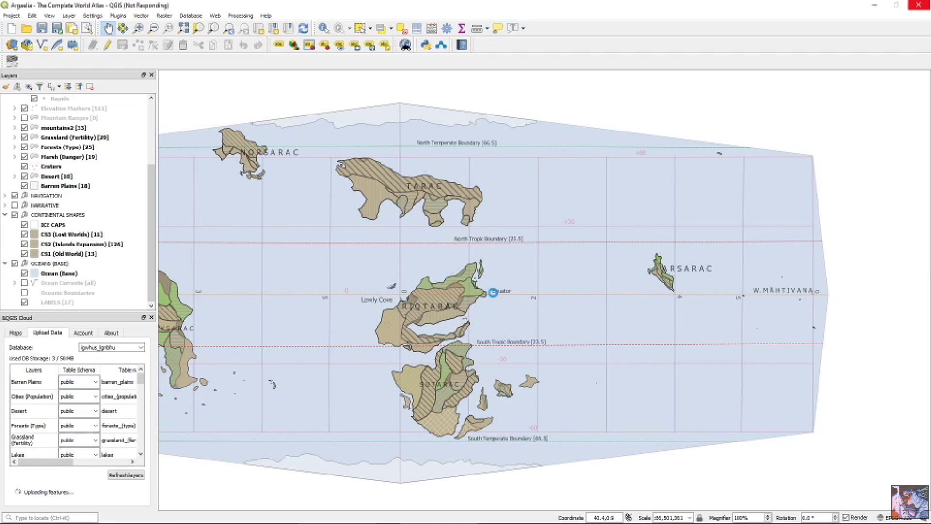
key(ctrl+s)
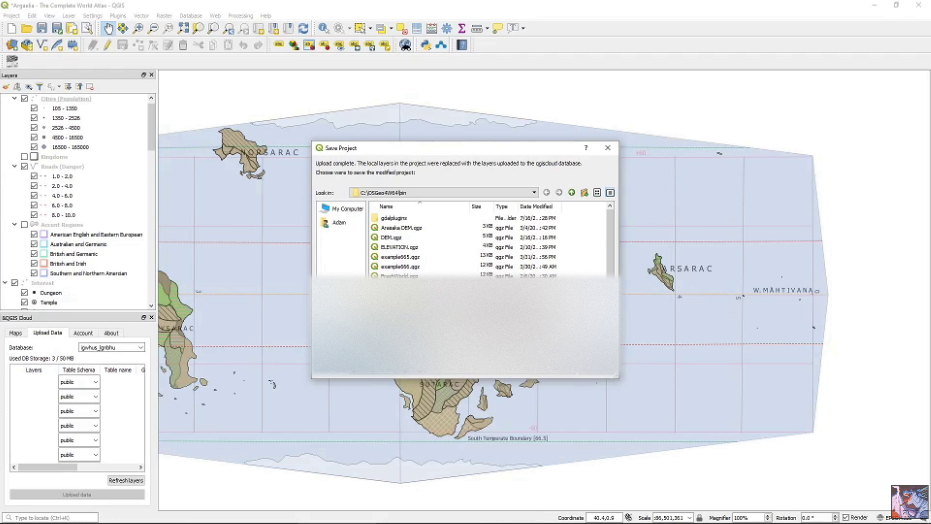
scroll(485, 242, down, 2)
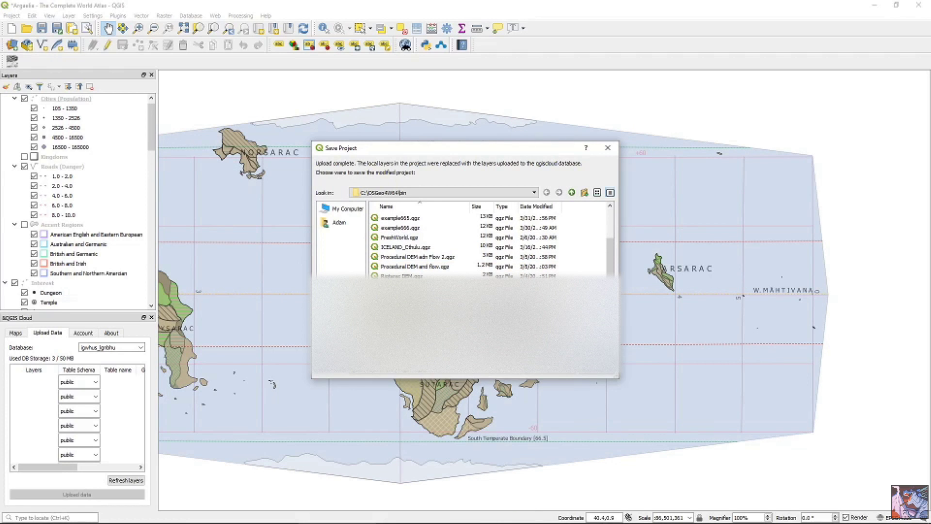
click(599, 360)
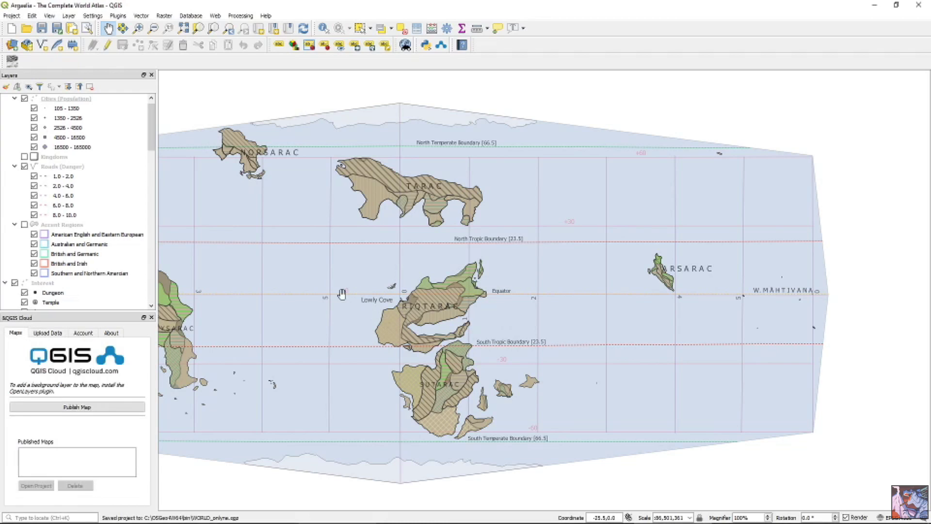
click(77, 407)
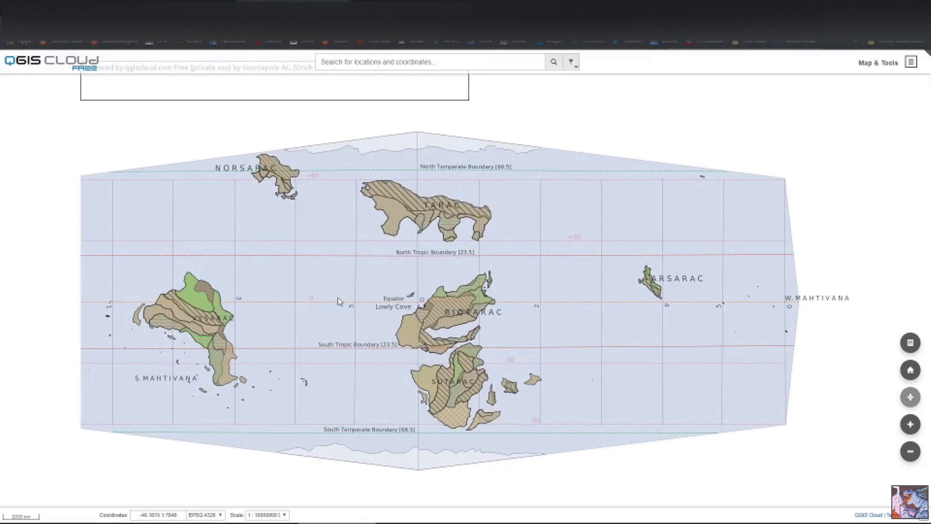
- Hide the Ocean Currents (all) sublayer under OCEANS (BASE) and open Map Tools > Measure
click(906, 64)
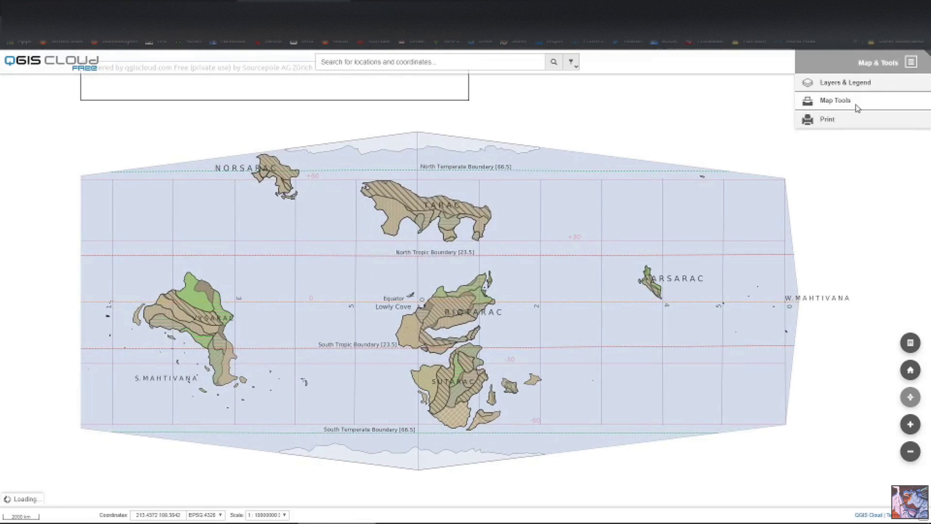
click(843, 87)
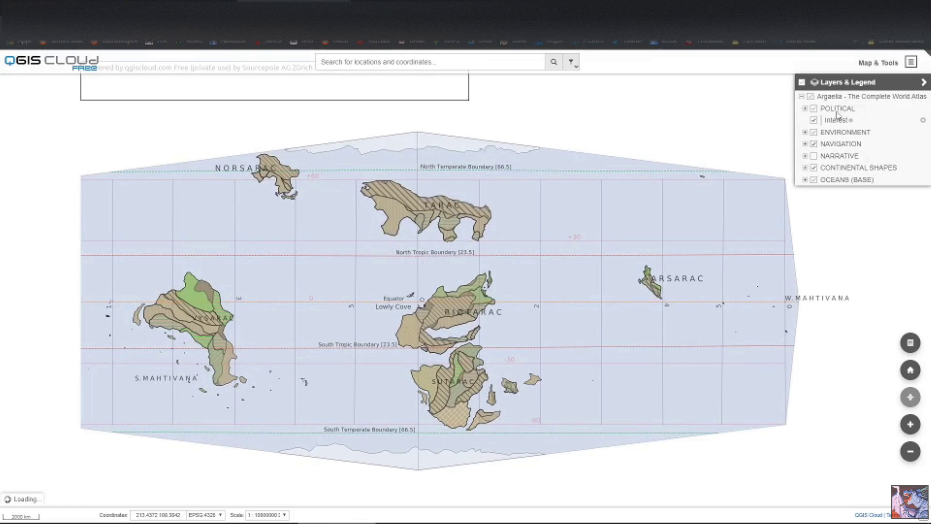
click(814, 181)
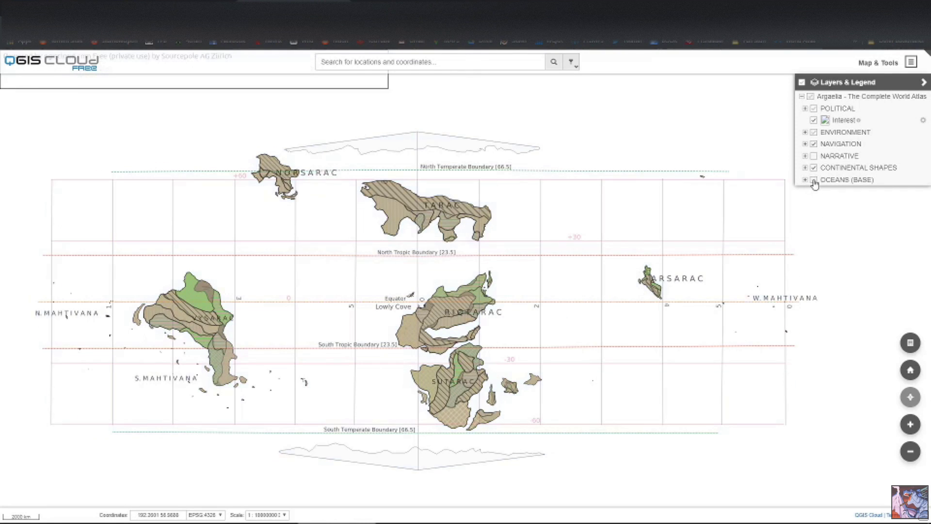
click(814, 181)
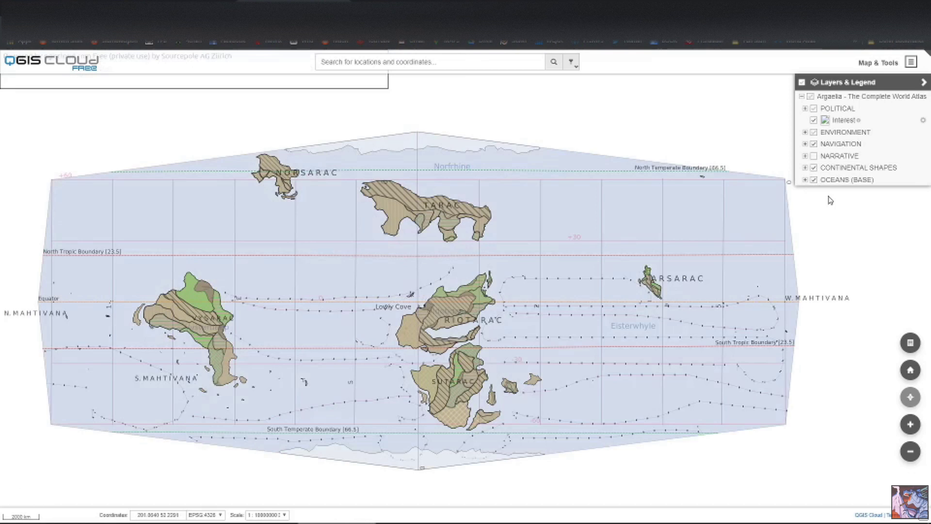
click(805, 180)
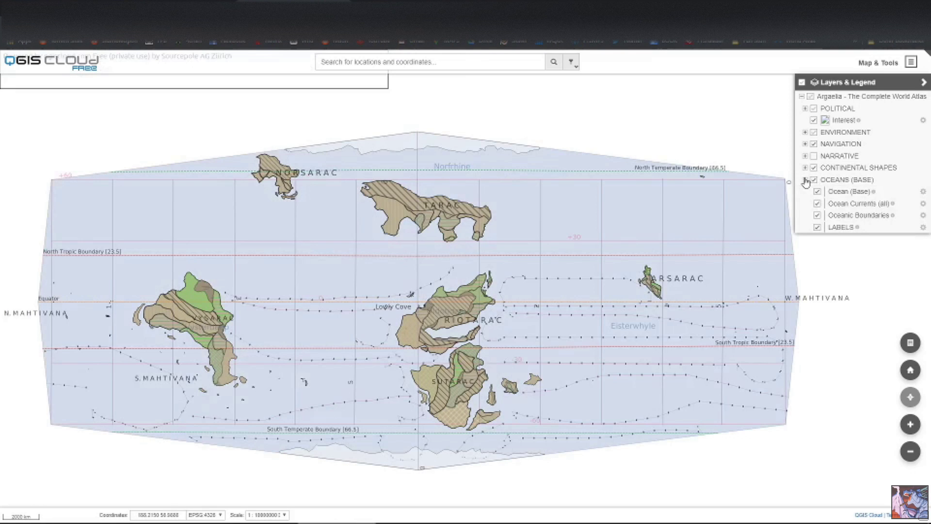
click(816, 203)
click(805, 179)
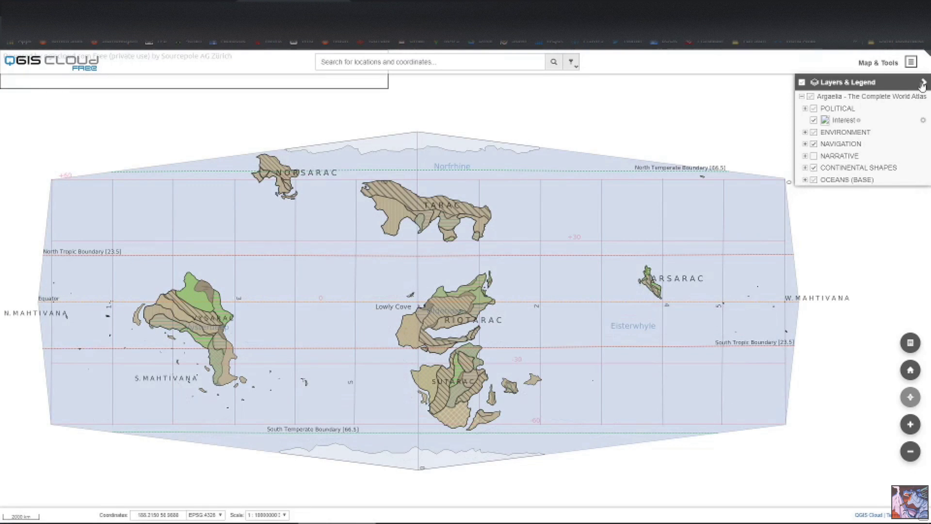
click(924, 83)
click(911, 62)
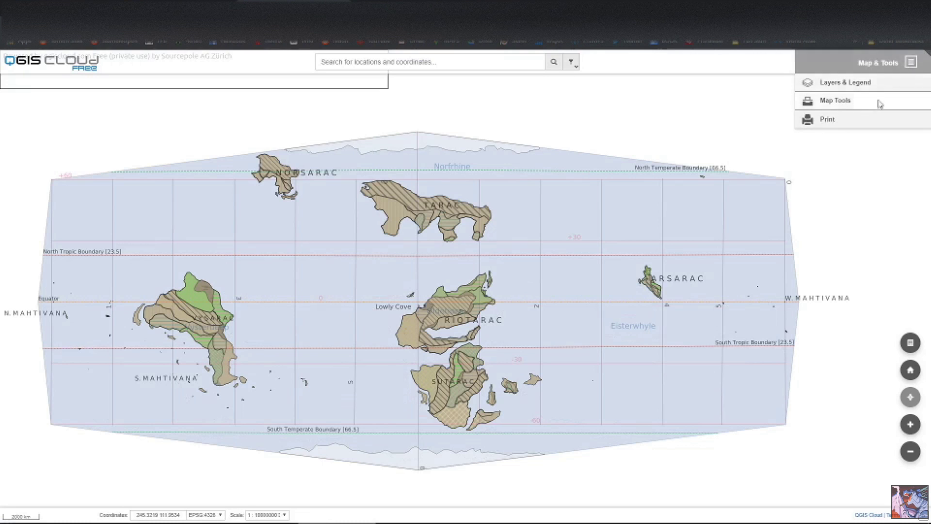
click(844, 100)
- Search for 'tara' to find Riqtarac, measure across the island (about 3660.28 miles), then close the tool
click(844, 119)
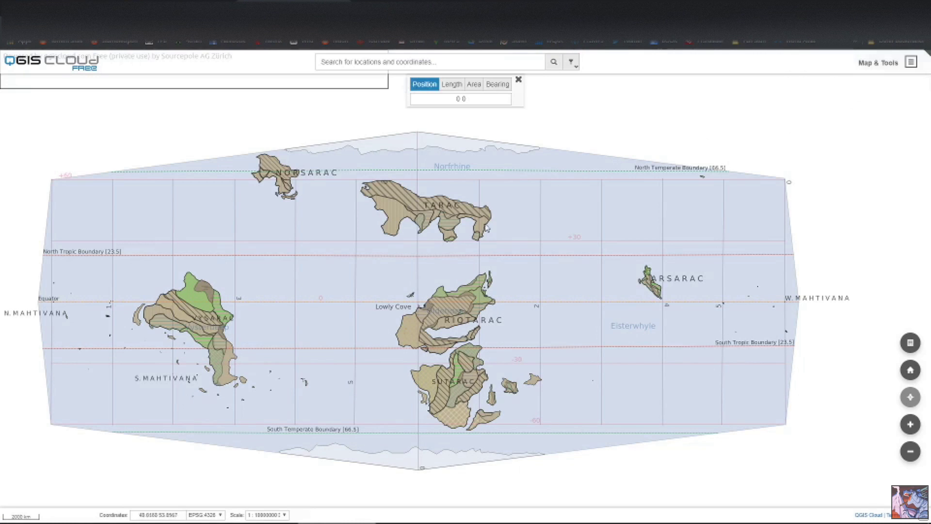
click(474, 84)
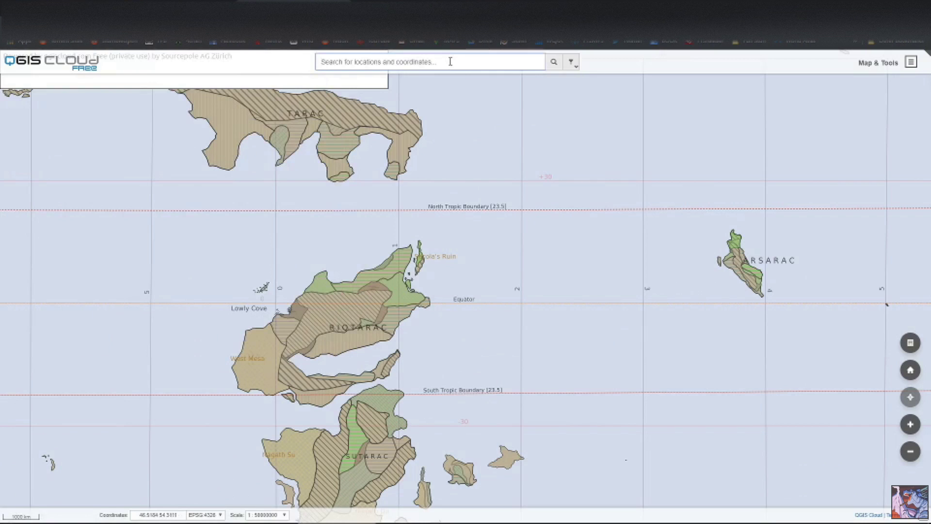
click(450, 61)
text(tara)
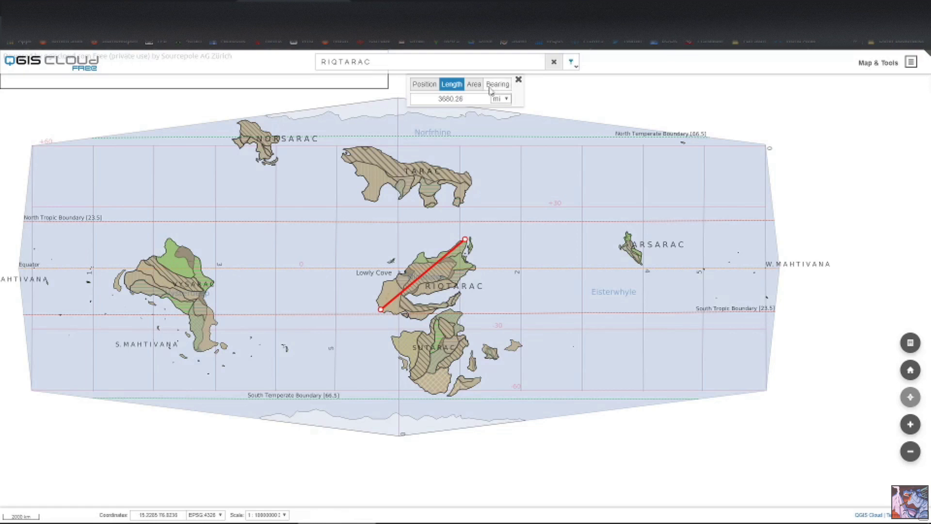
click(518, 79)
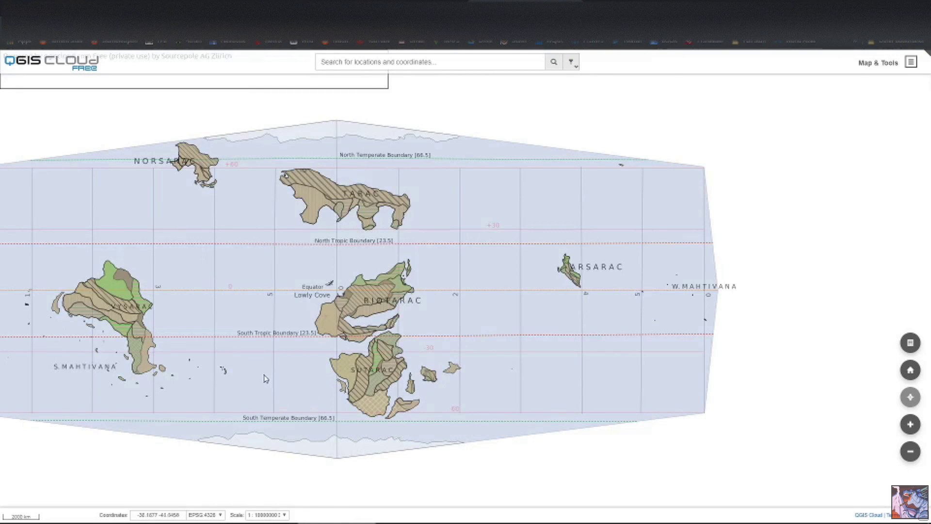
- Pan the map right so the whole Argaelia world map is centred in the viewer
drag(276, 337, 395, 337)
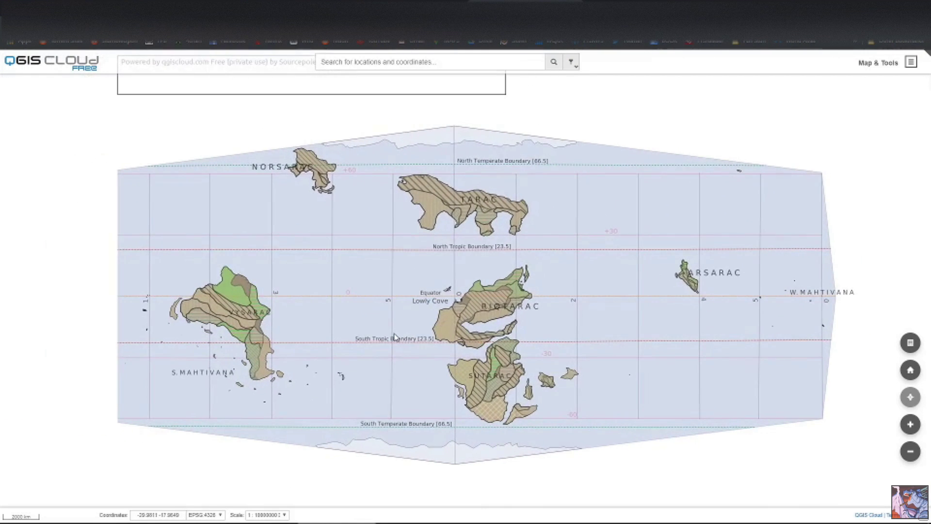